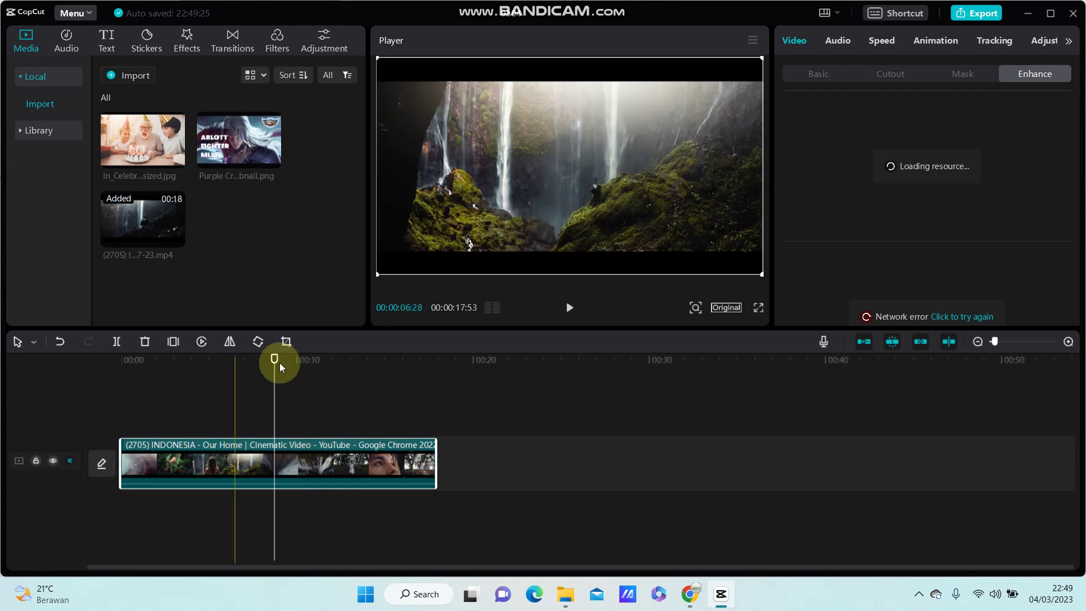
# Place the playhead at about 8.31 seconds on the INDONESIA clip
pyautogui.click(275, 368)
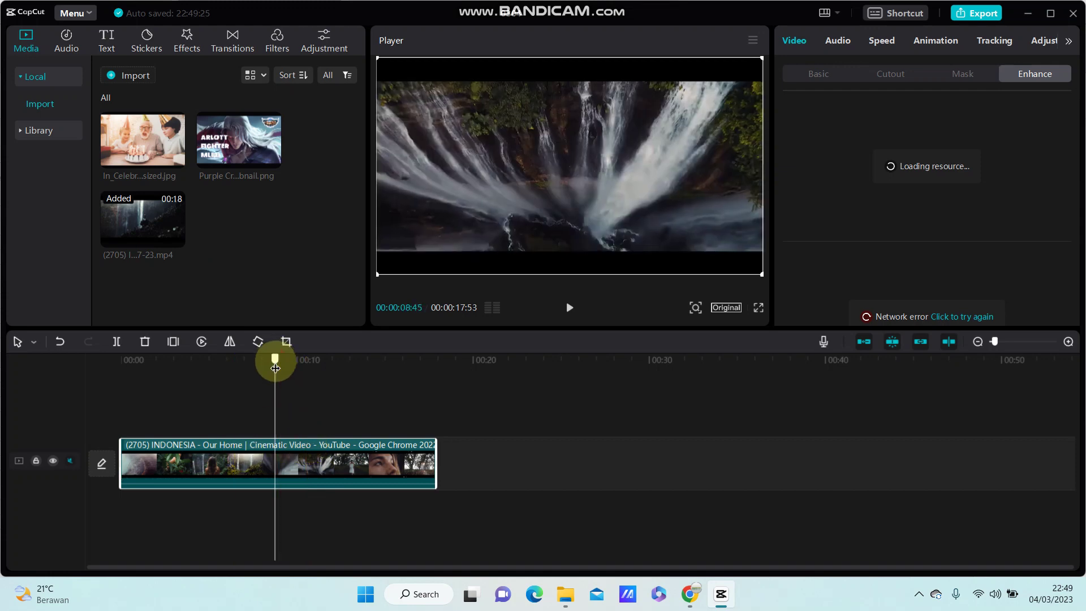
pyautogui.click(271, 370)
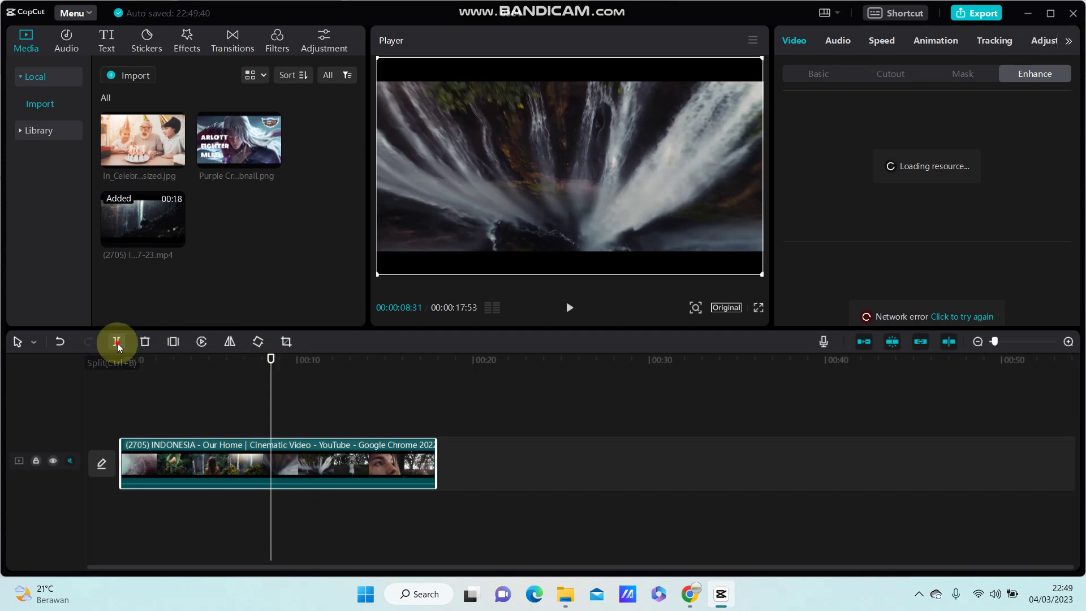
# Split the clip at 8.31 s and move its second half onto a new track above, starting at 00:00
pyautogui.hotkey('ctrl', 'b')
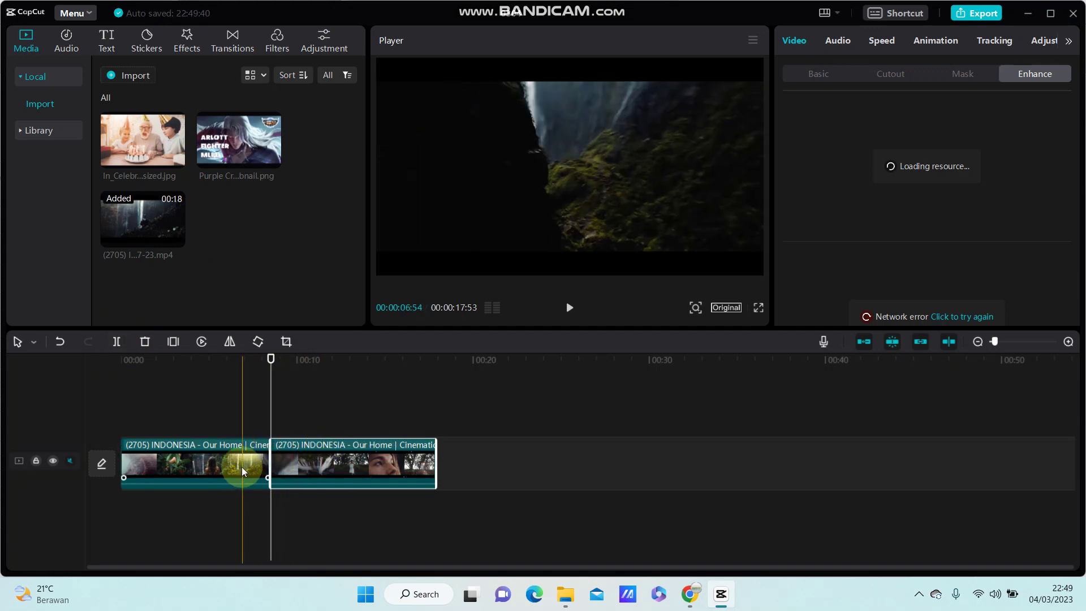
pyautogui.click(243, 471)
pyautogui.click(340, 474)
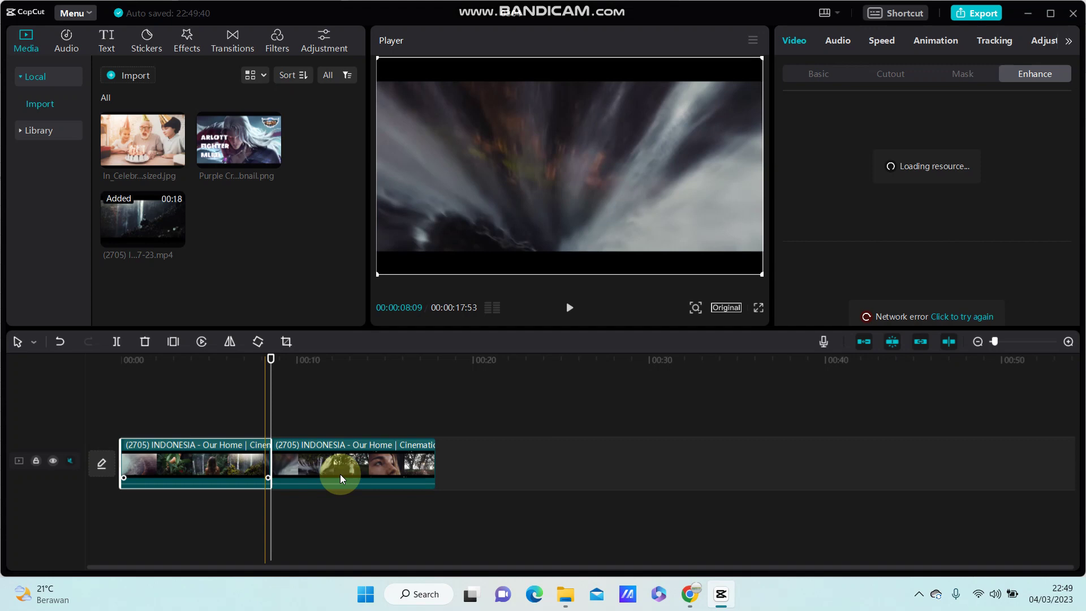
pyautogui.click(340, 475)
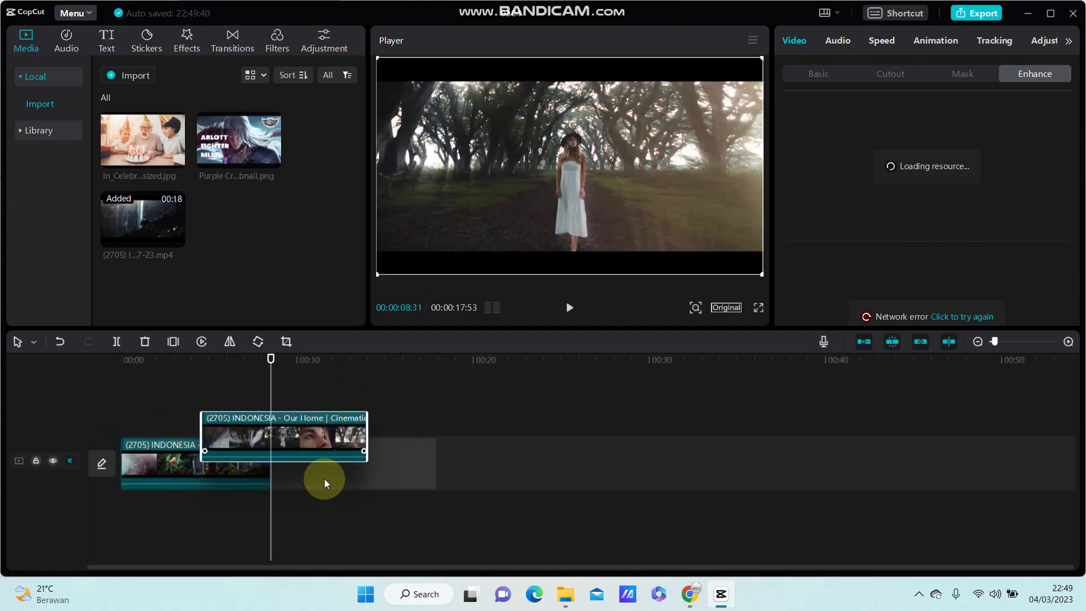
pyautogui.moveTo(301, 415)
pyautogui.mouseDown()
pyautogui.moveTo(264, 428)
pyautogui.moveTo(169, 409)
pyautogui.mouseUp()
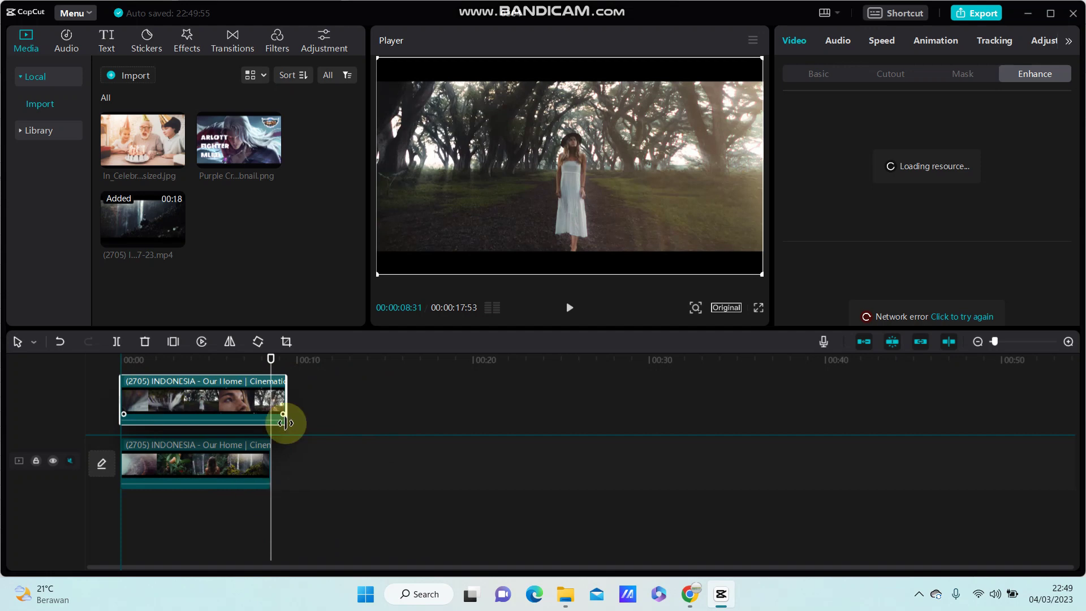
pyautogui.moveTo(285, 422); pyautogui.dragTo(270, 424)
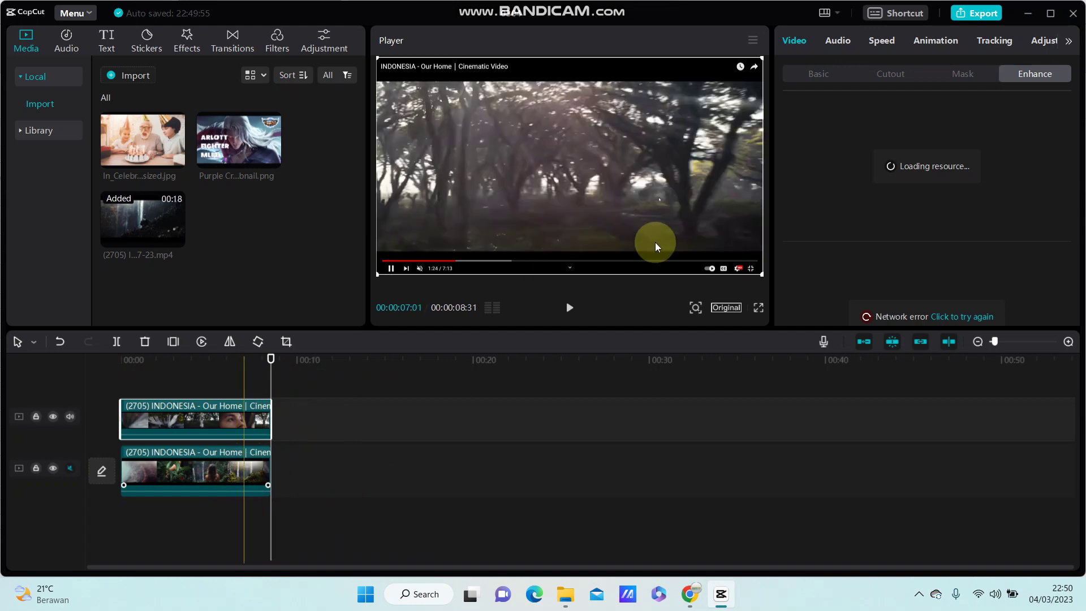
# Scale down both shots, placing the forest shot on the left and the waterfall shot on the right
pyautogui.moveTo(762, 275); pyautogui.dragTo(671, 244)
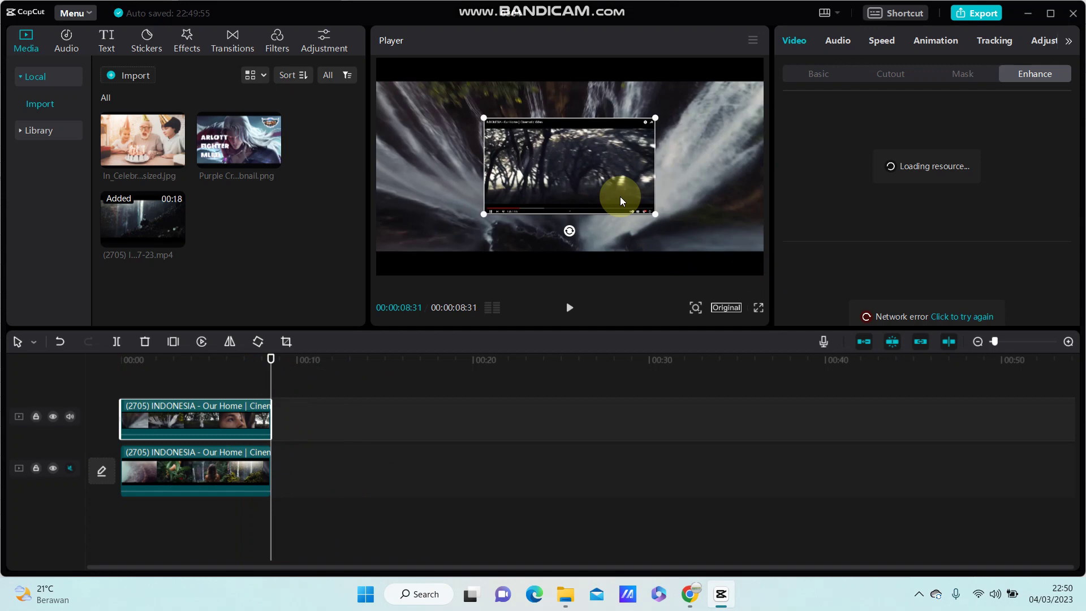
pyautogui.moveTo(564, 171); pyautogui.dragTo(490, 171)
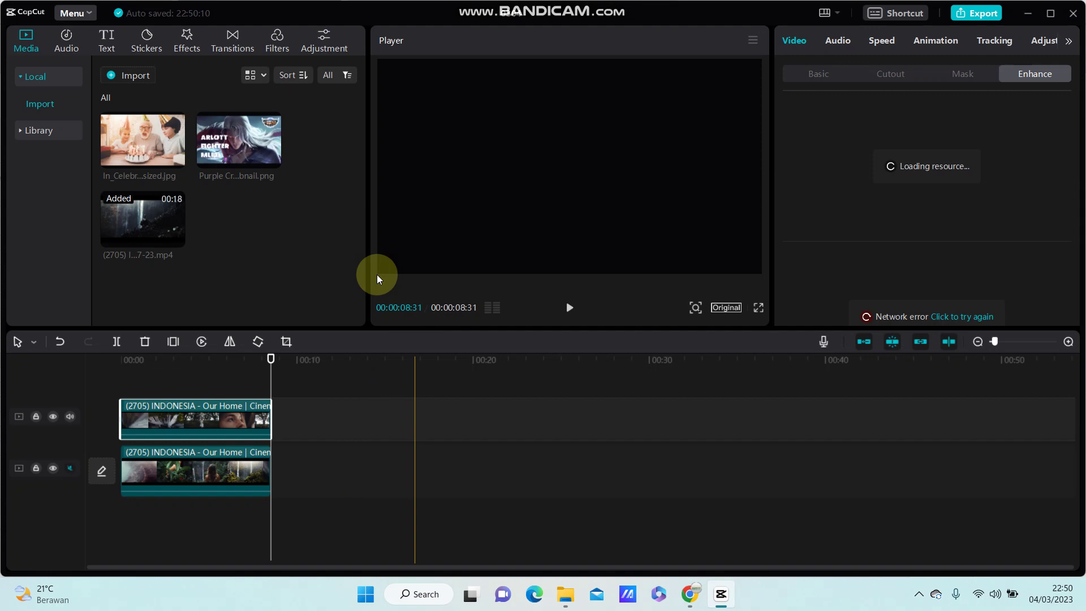
pyautogui.click(417, 255)
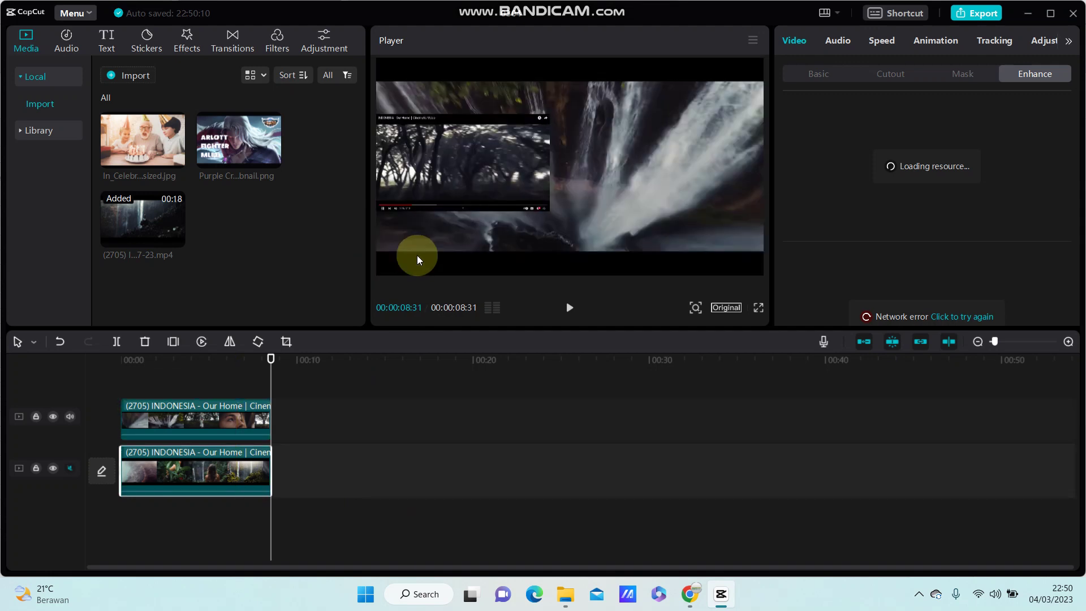
pyautogui.scroll(-5, 468, 236)
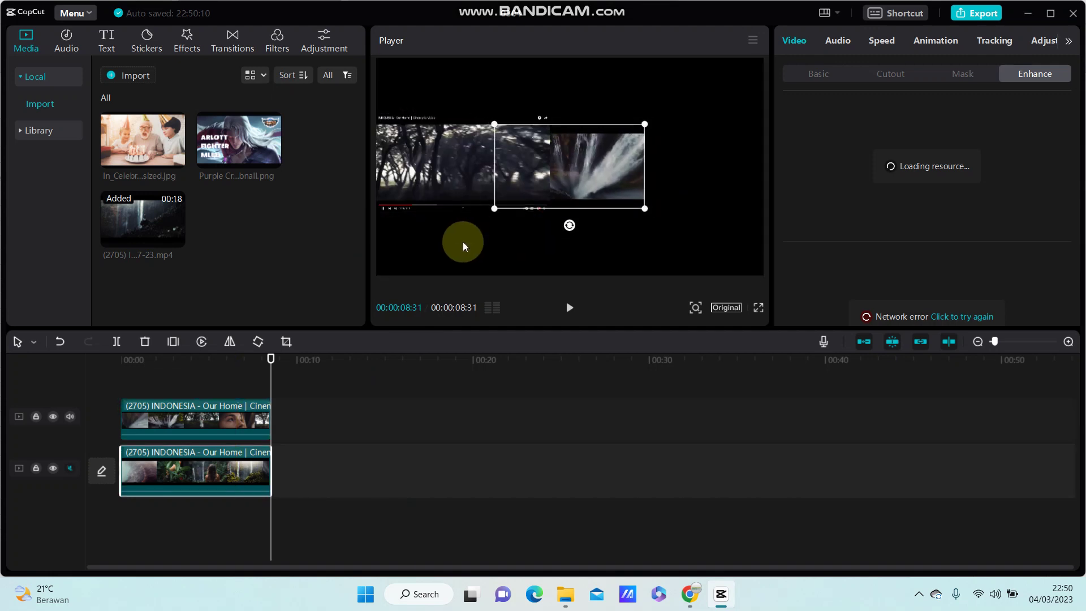
pyautogui.scroll(2, 462, 246)
pyautogui.scroll(1, 459, 247)
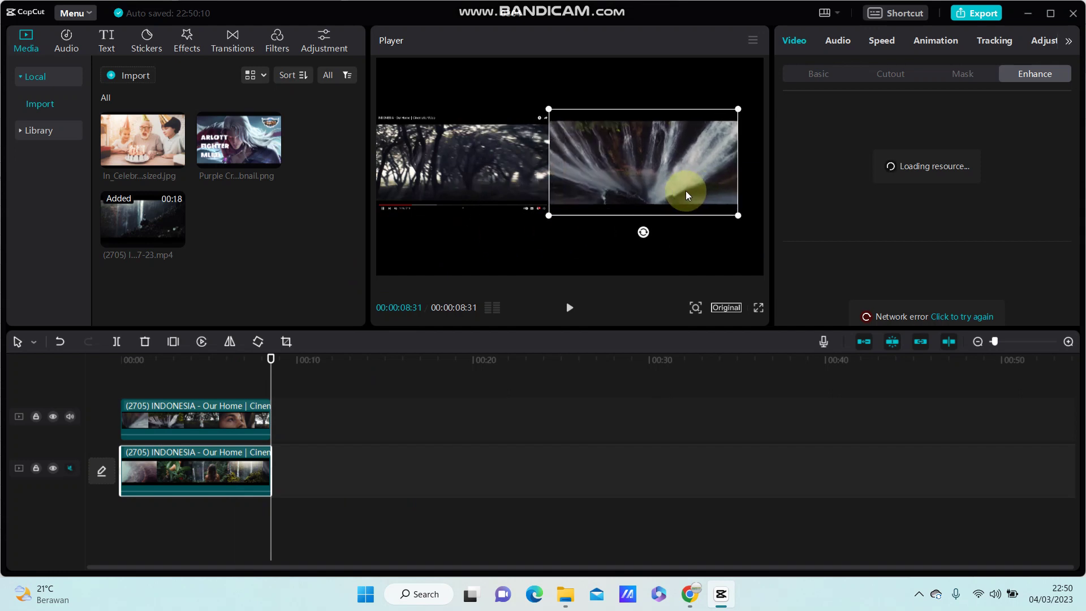
pyautogui.moveTo(611, 198); pyautogui.dragTo(710, 192)
pyautogui.click(514, 181)
pyautogui.click(533, 202)
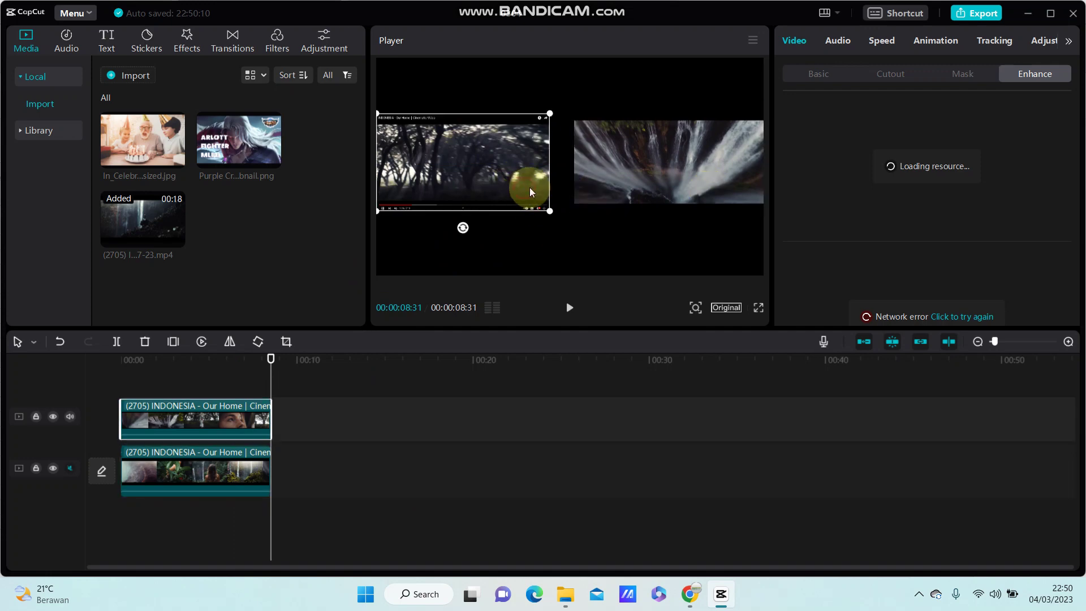
pyautogui.moveTo(531, 192); pyautogui.dragTo(527, 193)
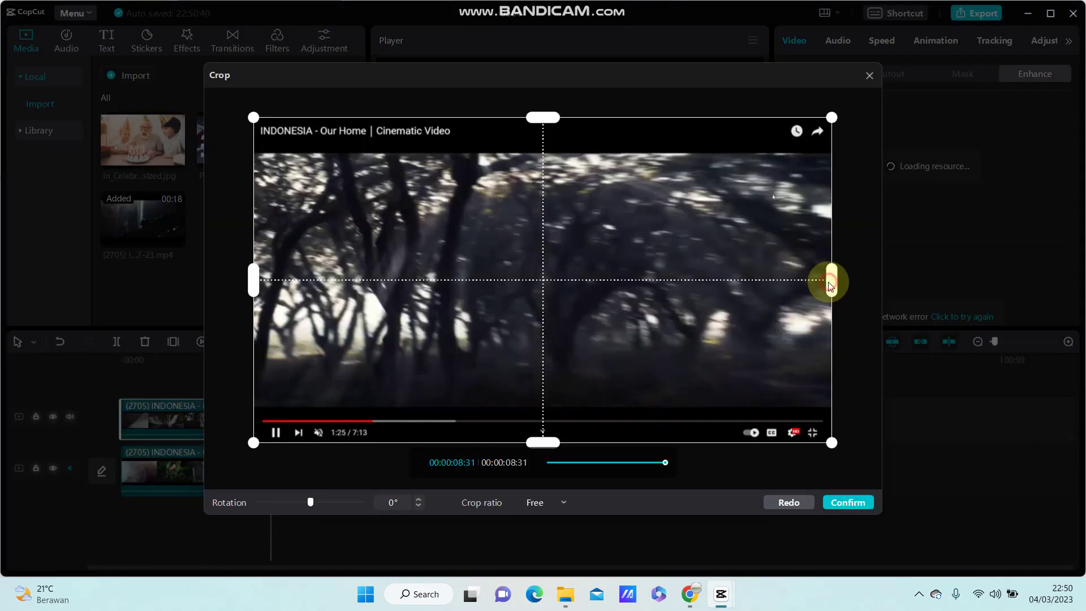
# Drag the crop handles to trim the forest shot to its right half
pyautogui.moveTo(831, 285)
pyautogui.mouseDown()
pyautogui.moveTo(659, 303)
pyautogui.moveTo(359, 302)
pyautogui.moveTo(843, 311)
pyautogui.mouseUp()
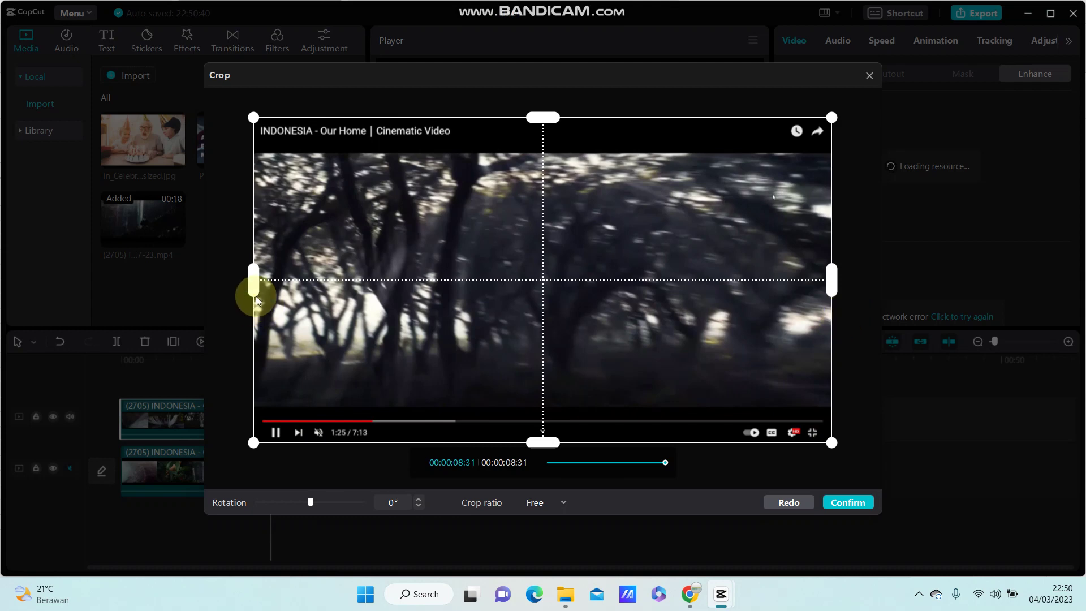
pyautogui.moveTo(253, 288); pyautogui.dragTo(540, 304)
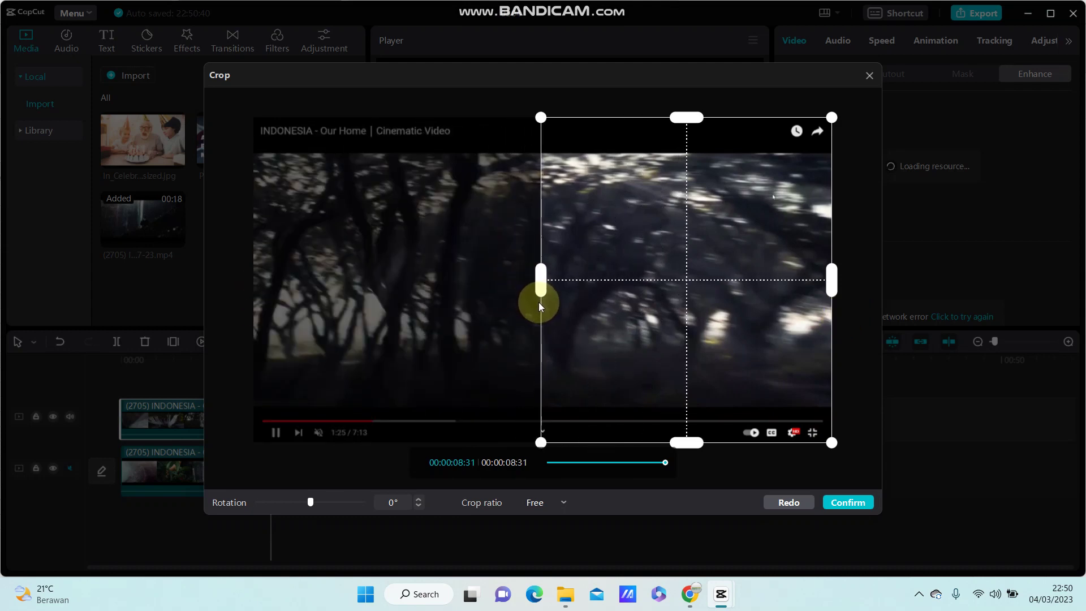
# Apply the forest crop and enlarge that shot to fill the left half up to the centre
pyautogui.click(845, 502)
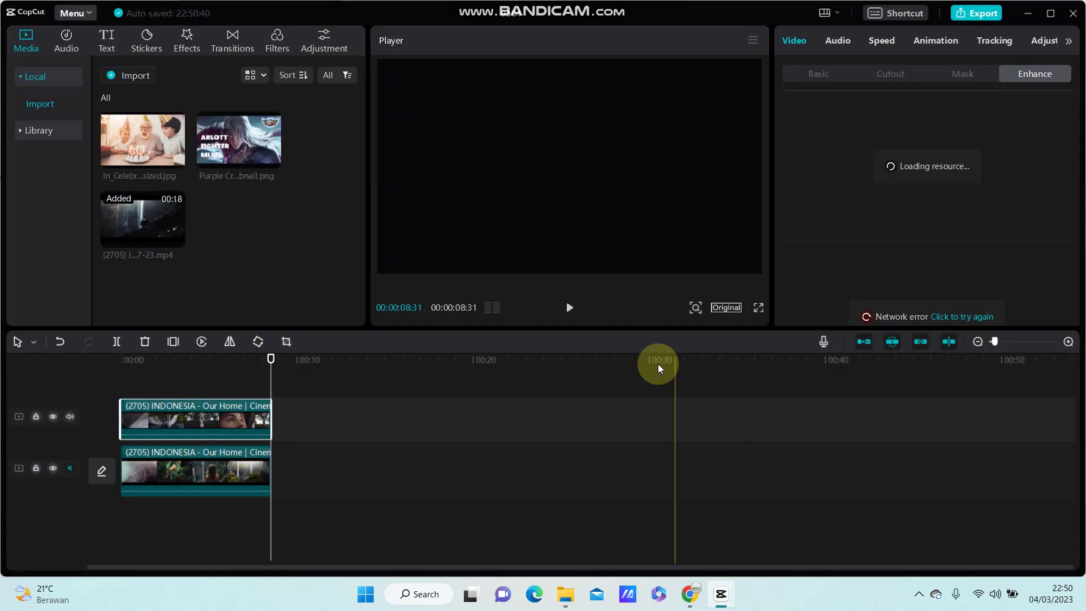
pyautogui.moveTo(508, 209)
pyautogui.mouseDown()
pyautogui.moveTo(552, 277)
pyautogui.moveTo(522, 246)
pyautogui.mouseUp()
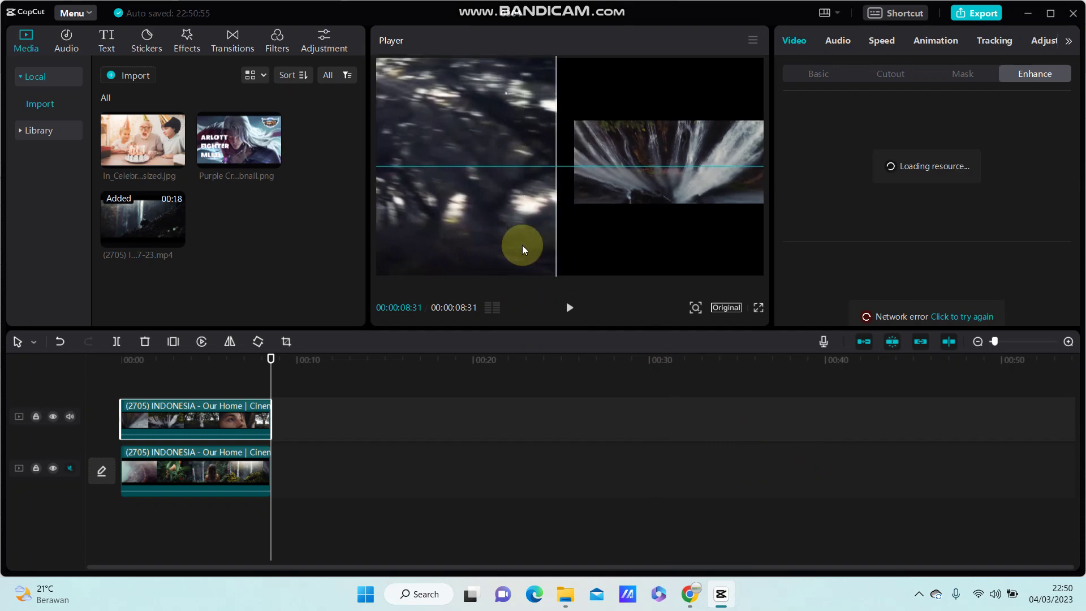
pyautogui.moveTo(522, 250); pyautogui.dragTo(570, 248)
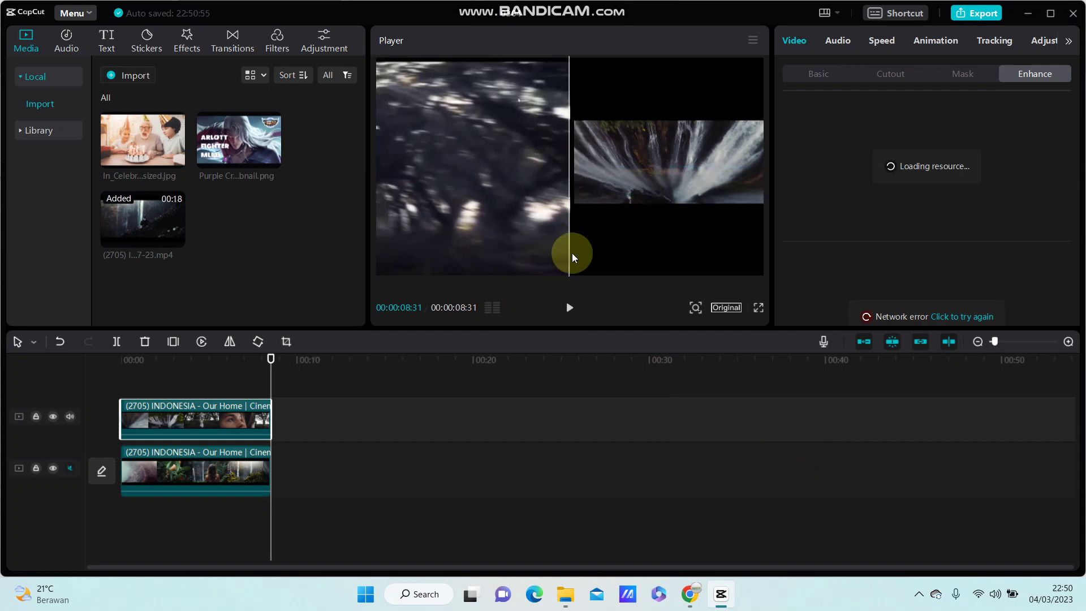
# Crop the waterfall shot's left part and enlarge it to fill the right half
pyautogui.click(613, 218)
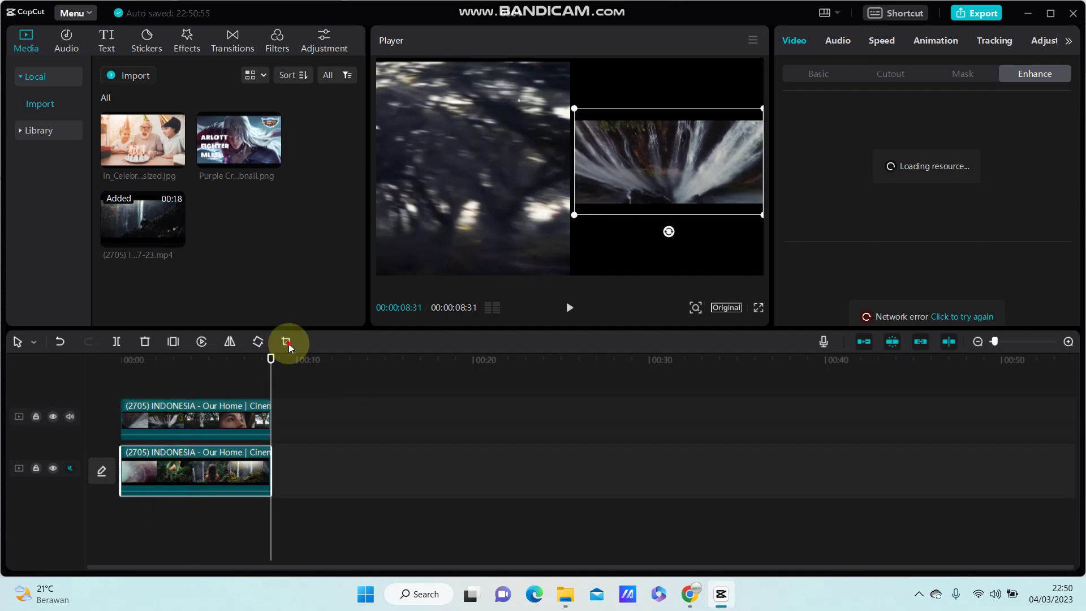
pyautogui.click(287, 342)
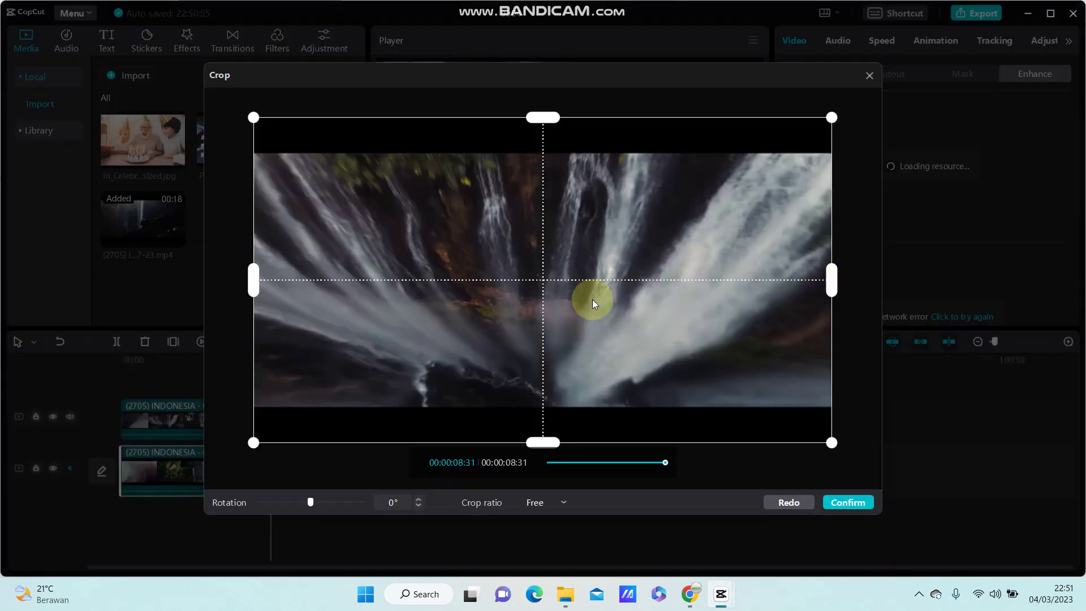
pyautogui.moveTo(251, 284); pyautogui.dragTo(519, 284)
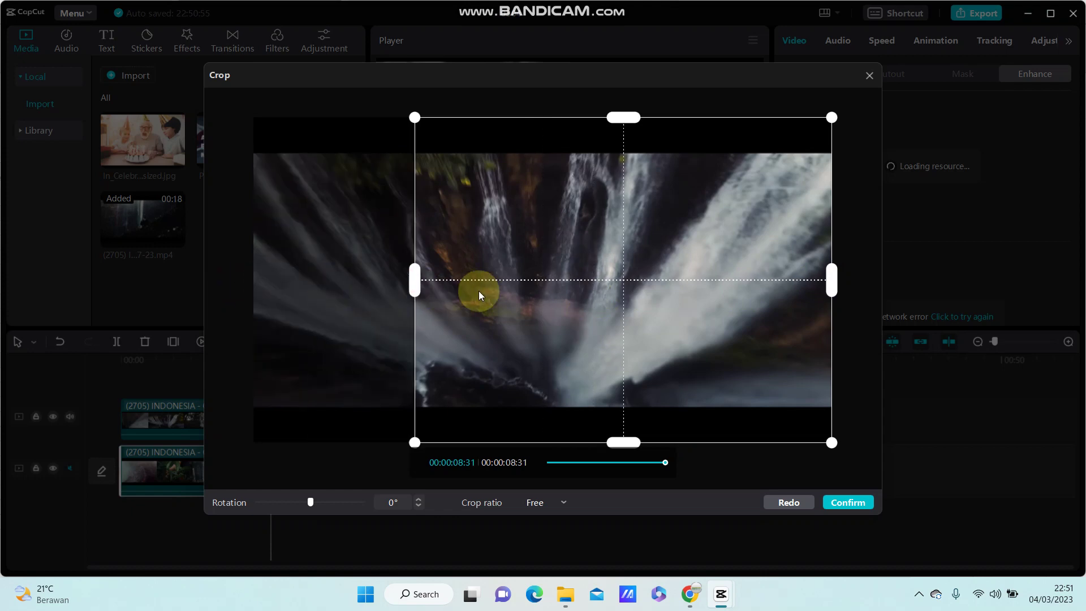
pyautogui.click(847, 503)
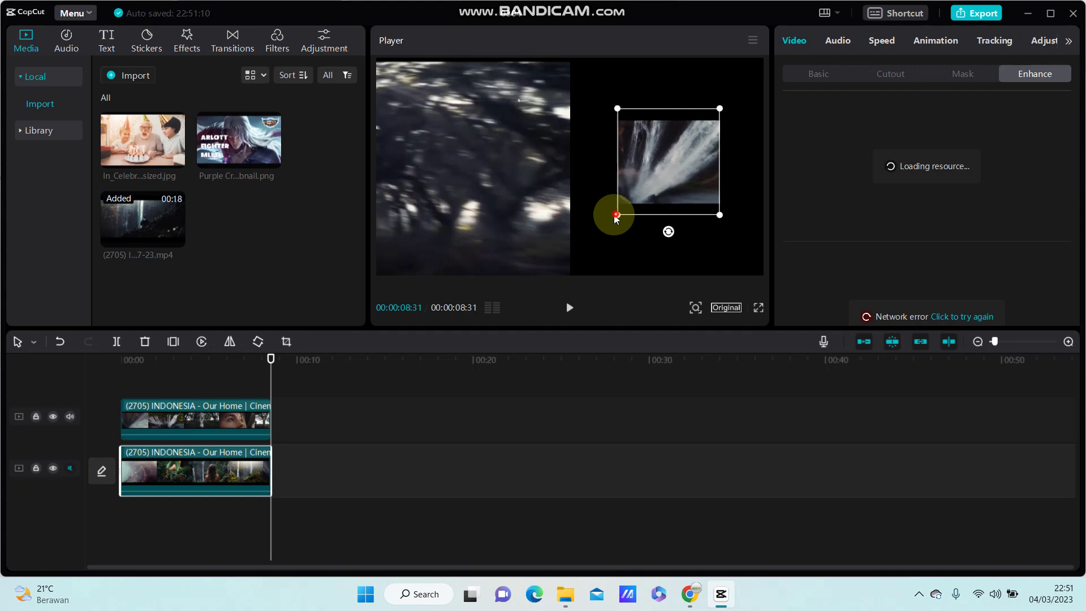
pyautogui.moveTo(613, 213)
pyautogui.mouseDown()
pyautogui.moveTo(588, 266)
pyautogui.moveTo(586, 303)
pyautogui.mouseUp()
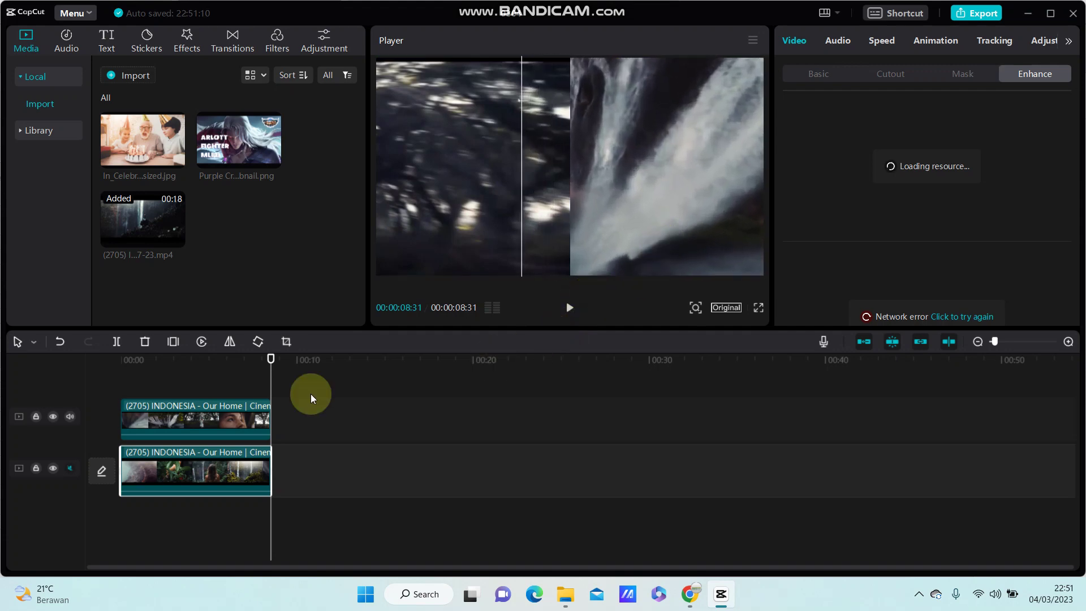
# Return to 00:00, mute the top track's audio, and play the split screen
pyautogui.moveTo(143, 374); pyautogui.dragTo(68, 414)
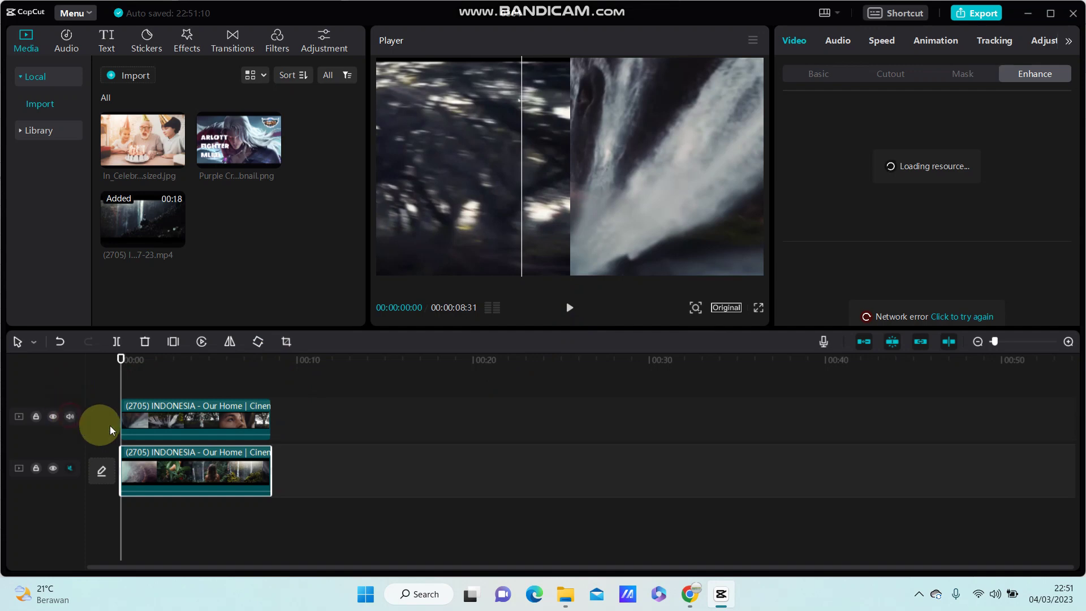
pyautogui.click(569, 307)
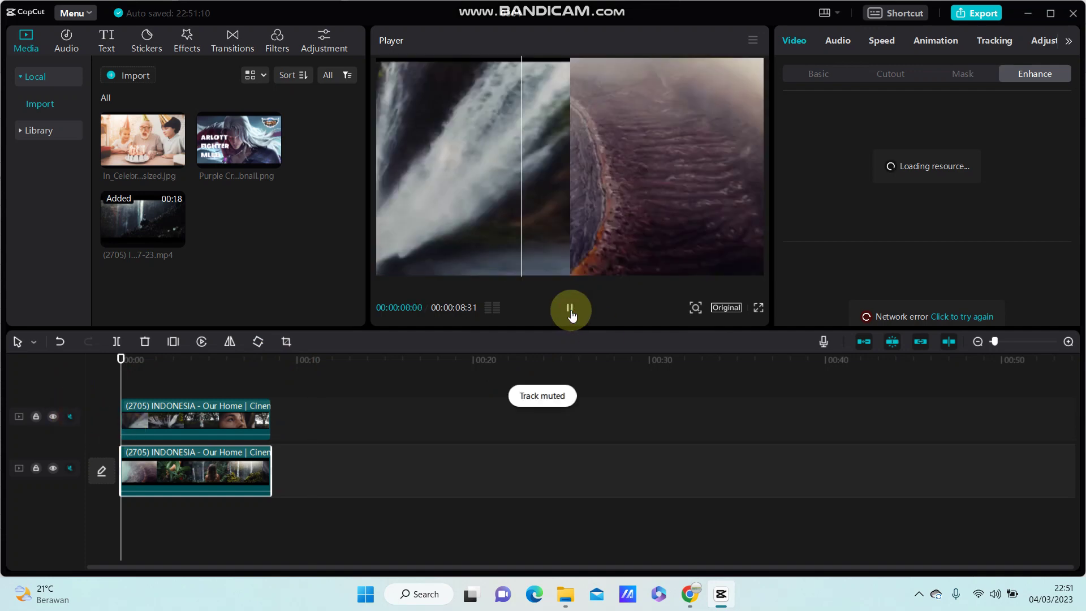
pyautogui.click(375, 419)
pyautogui.click(569, 311)
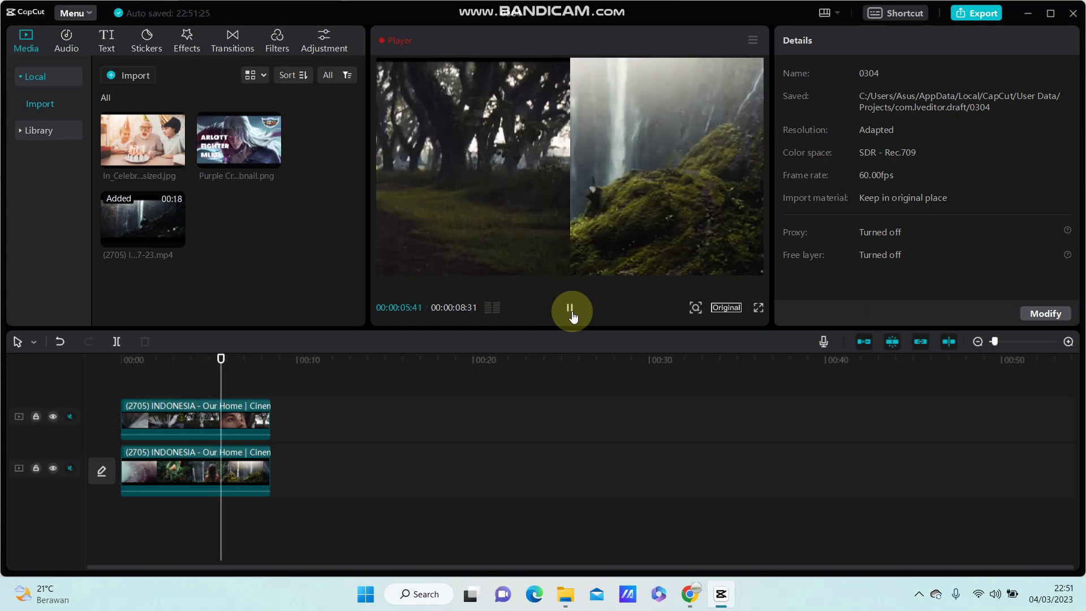
# Pause, dismiss the Performance tips notice, and replay the split-screen video from the beginning
pyautogui.click(572, 312)
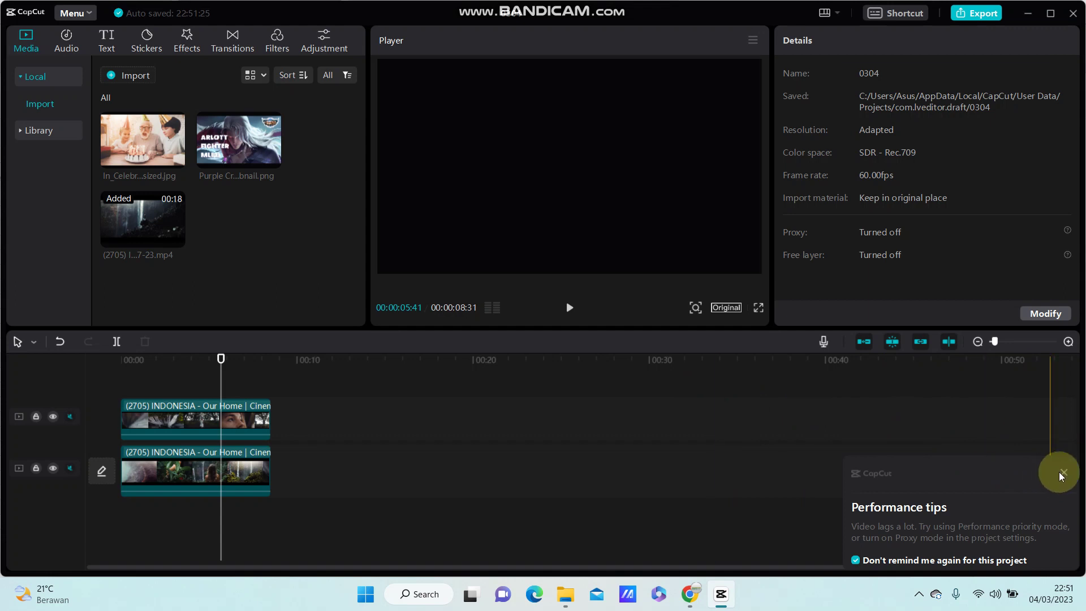
pyautogui.click(1063, 472)
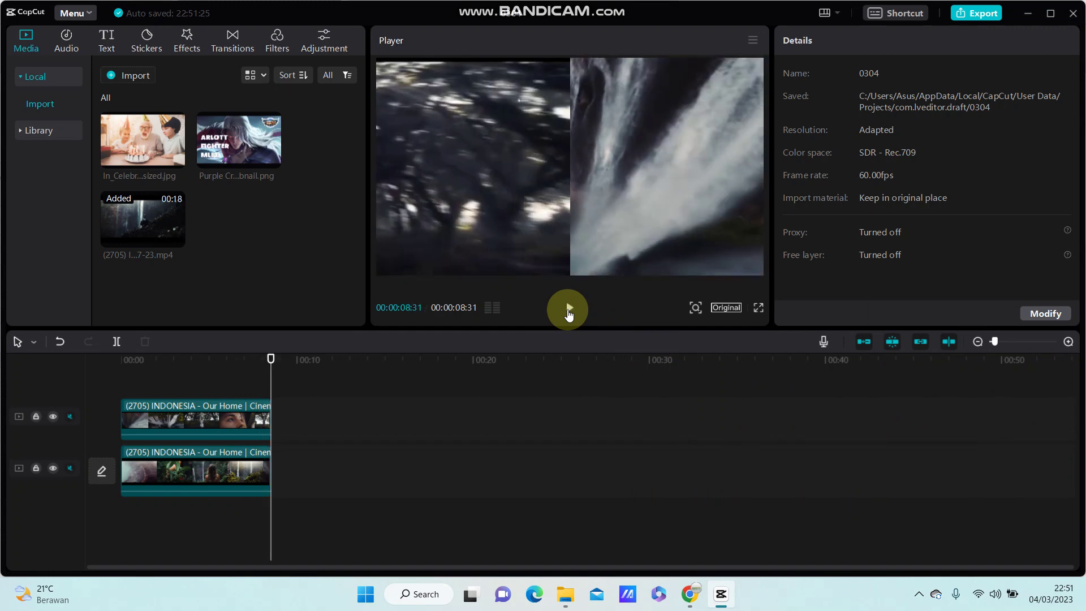
pyautogui.click(569, 309)
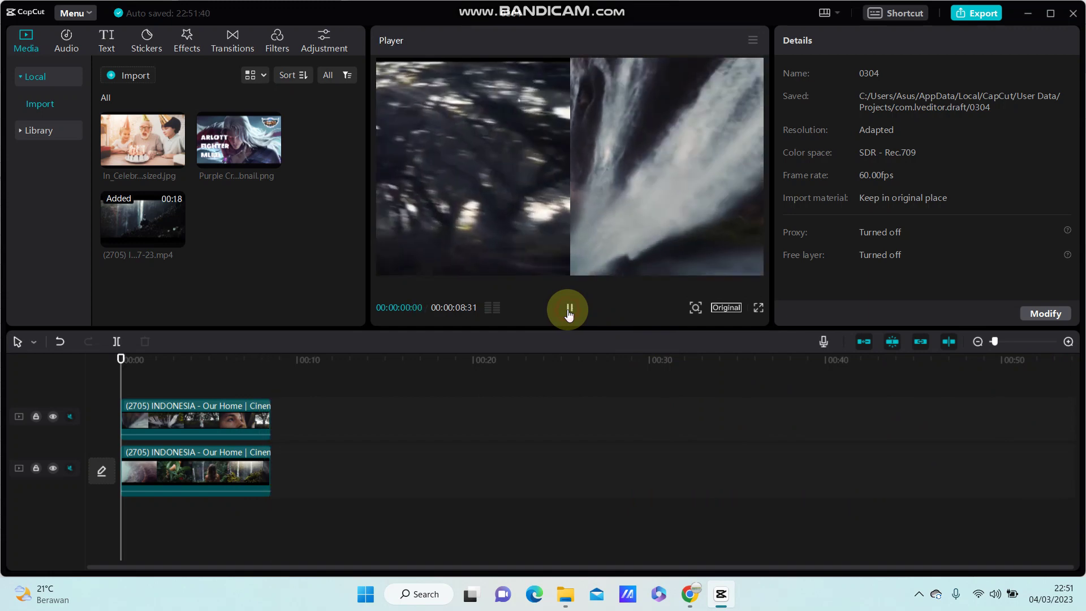